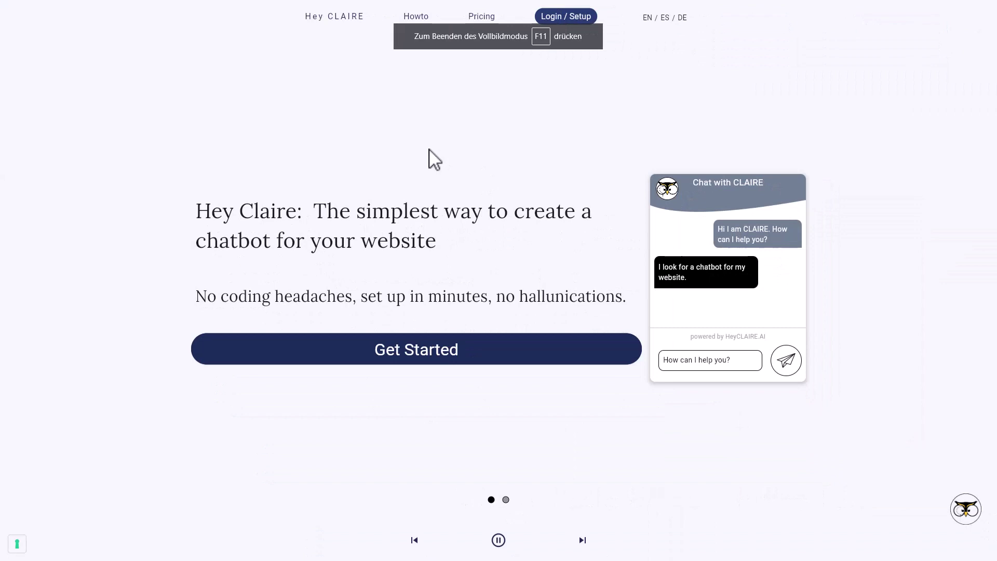
Step: Go from the HeyCLAIRE homepage to the Login / Setup page
{"action": "left_click", "coordinate": [563, 22]}
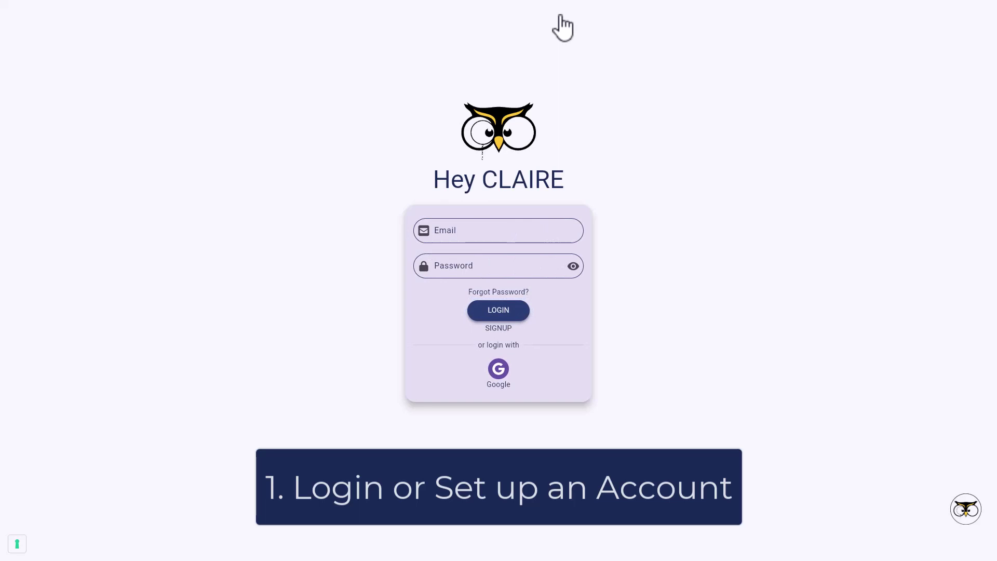
Step: Sign up with an email address and password, confirming the password and accepting the terms
{"action": "left_click", "coordinate": [502, 331]}
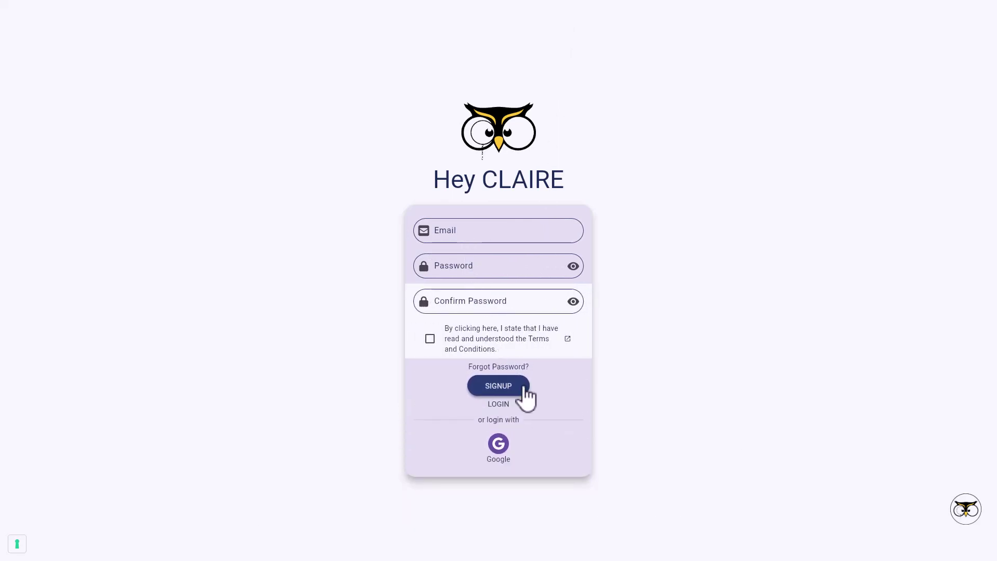
{"action": "left_click", "coordinate": [499, 404]}
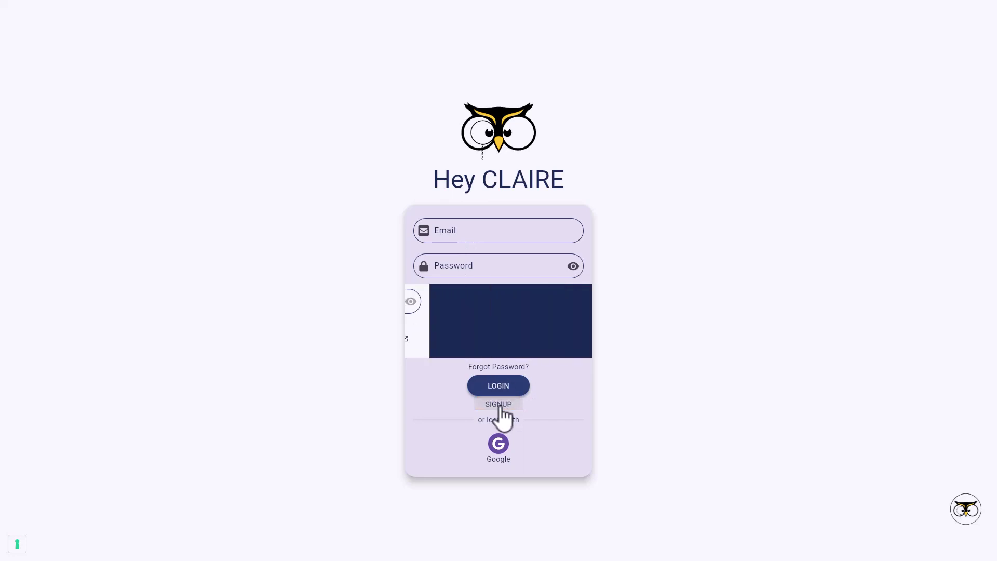
{"action": "left_click", "coordinate": [448, 233]}
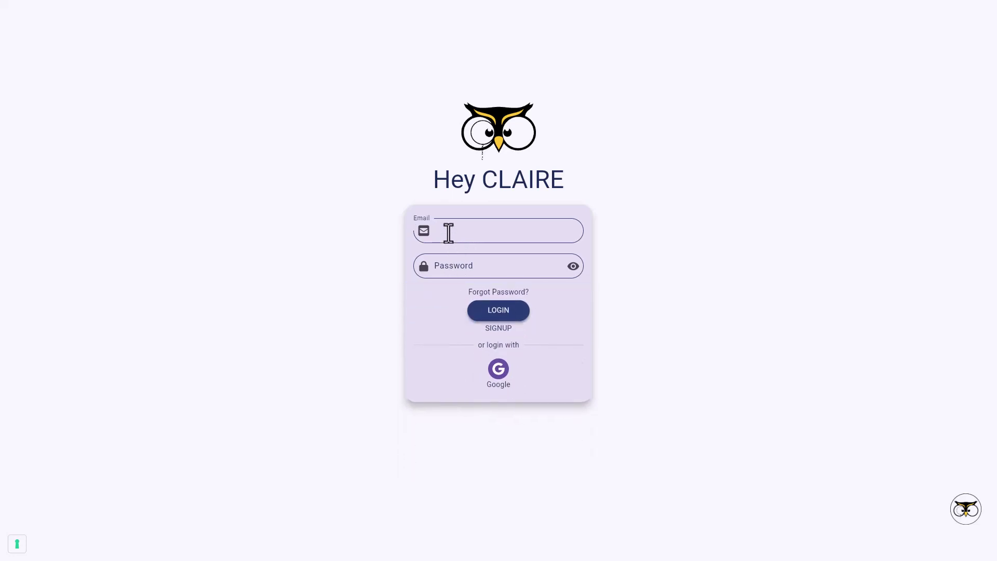
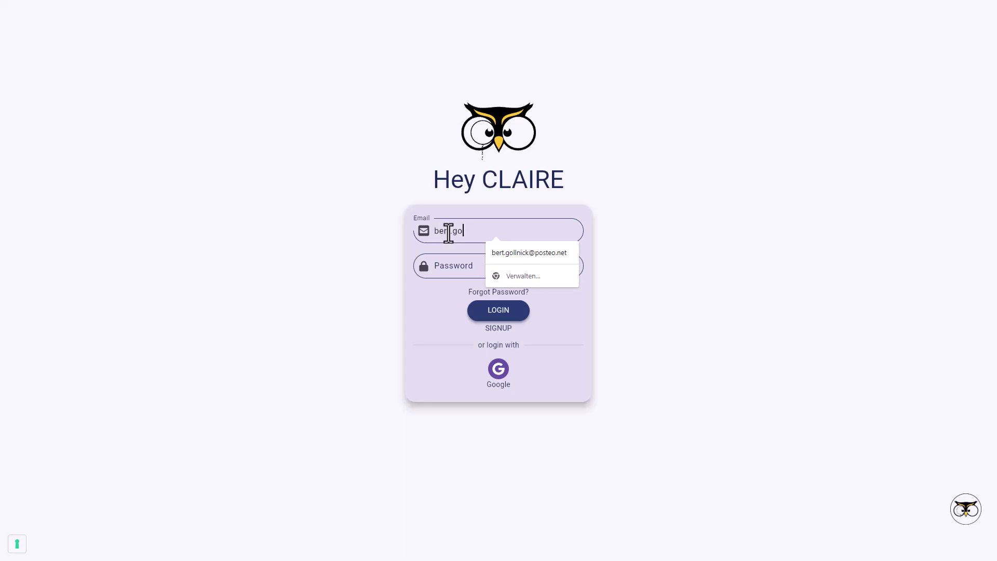
{"action": "key", "text": "Tab"}
{"action": "type", "text": "••••••"}
{"action": "left_click", "coordinate": [498, 331]}
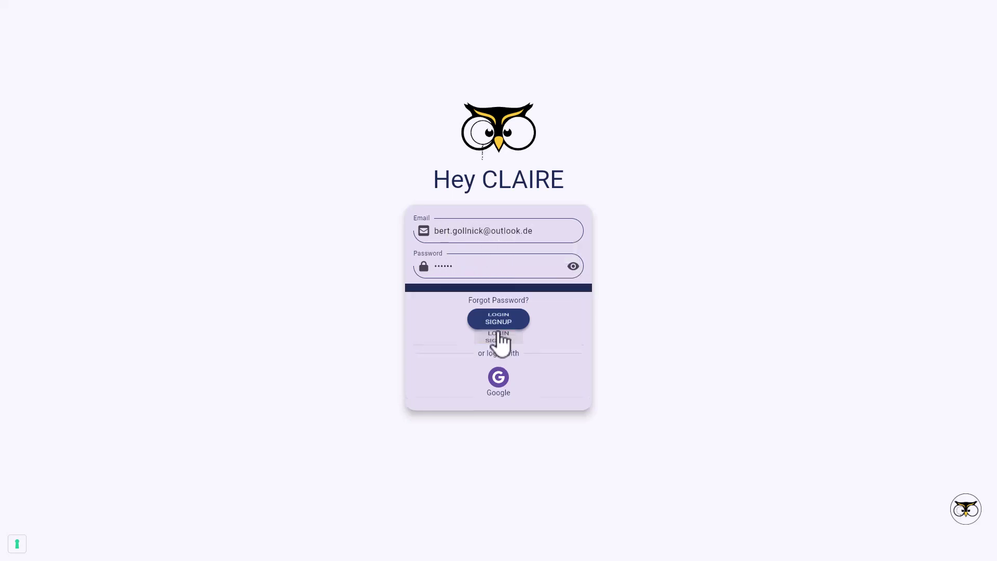
{"action": "left_click", "coordinate": [455, 306]}
{"action": "type", "text": "••••••"}
{"action": "left_click", "coordinate": [430, 338]}
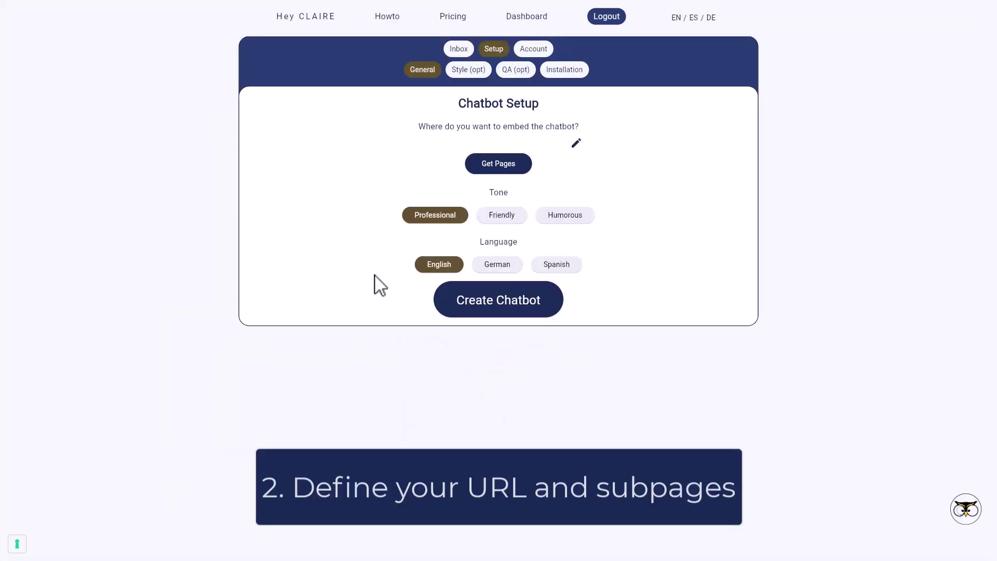
{"action": "left_click", "coordinate": [576, 144]}
{"action": "left_click", "coordinate": [466, 279]}
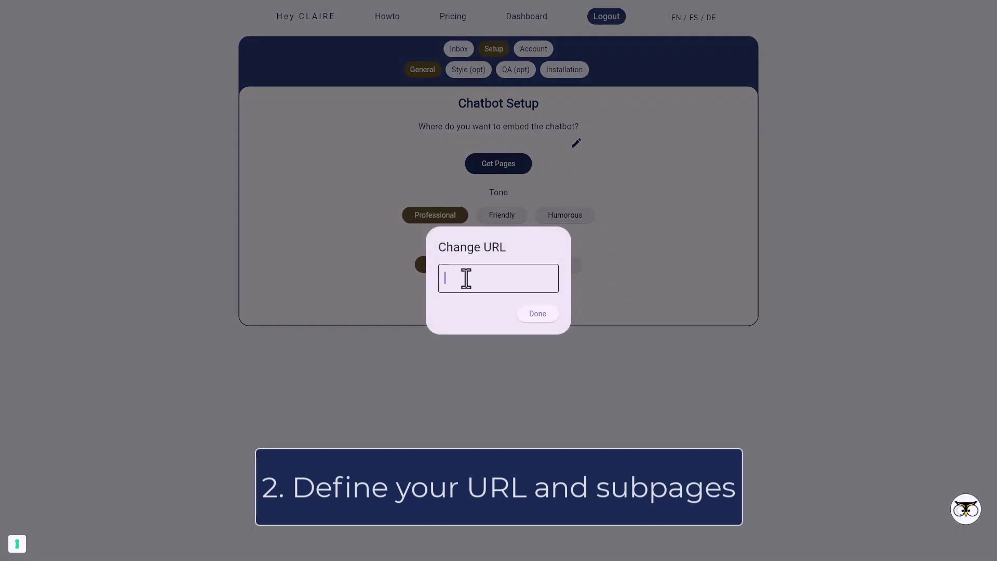
{"action": "type", "text": "https://gollnickdata.com/"}
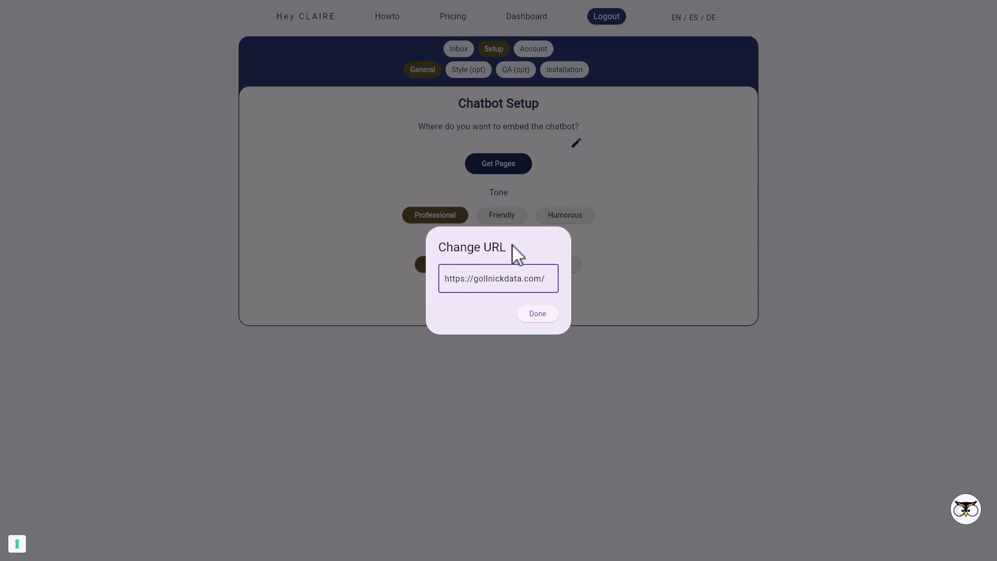
{"action": "left_click", "coordinate": [538, 314]}
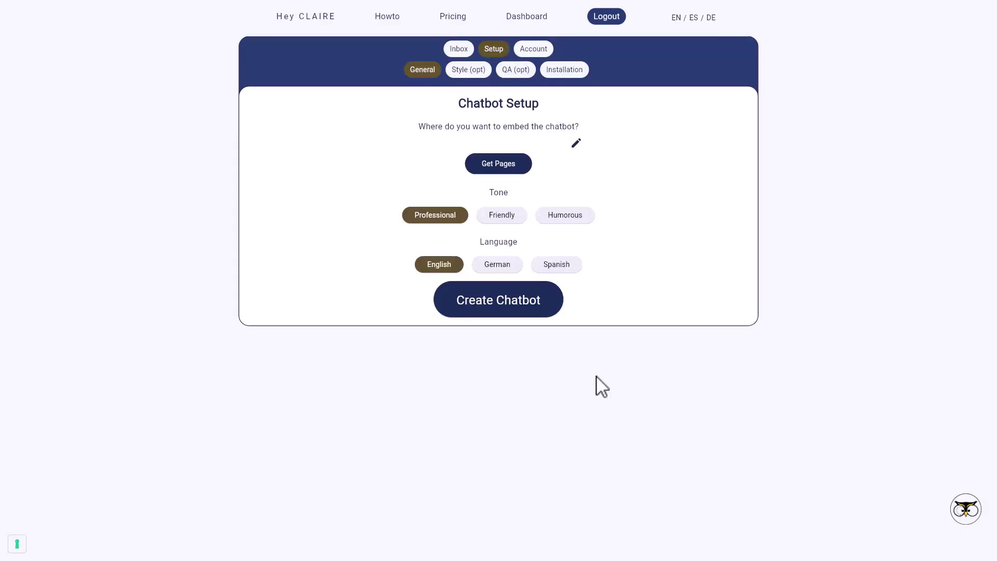
{"action": "left_click", "coordinate": [576, 142]}
{"action": "type", "text": "https://gollnickdata.com/"}
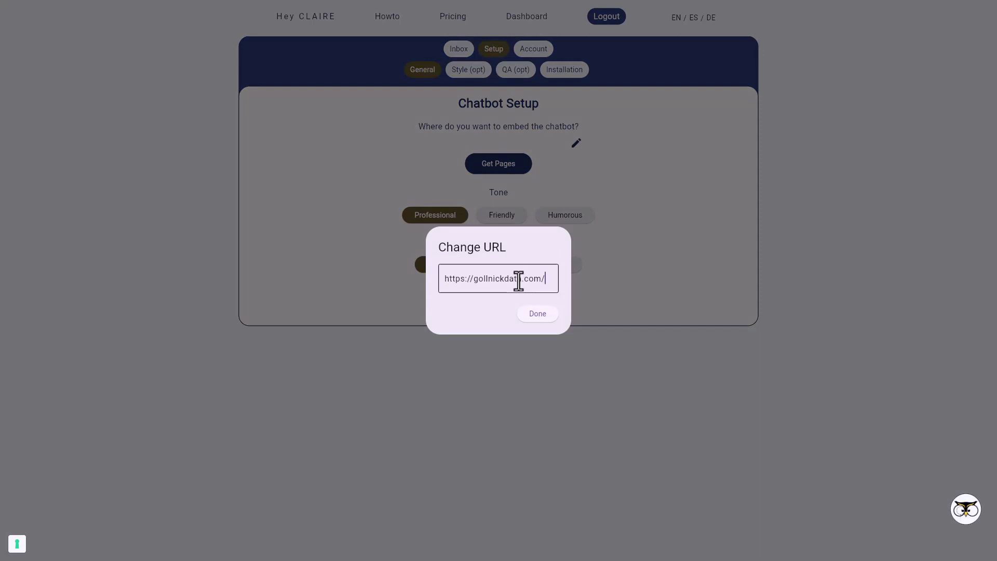
{"action": "left_click", "coordinate": [534, 315]}
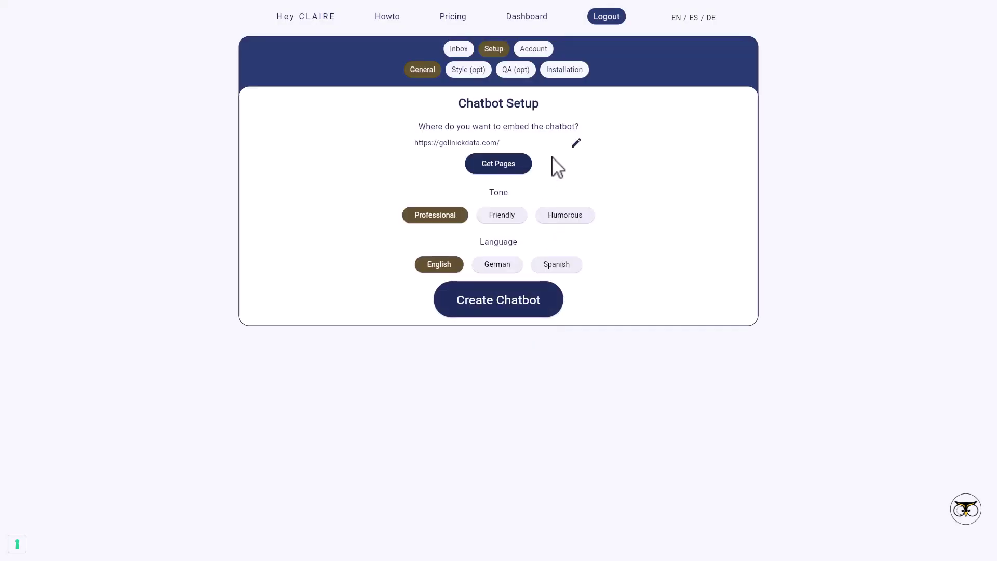
Step: Fetch the site's pages and delete #content and other extras, keeping the homepage plus python-data, python-mach and r-basics
{"action": "left_click", "coordinate": [514, 168]}
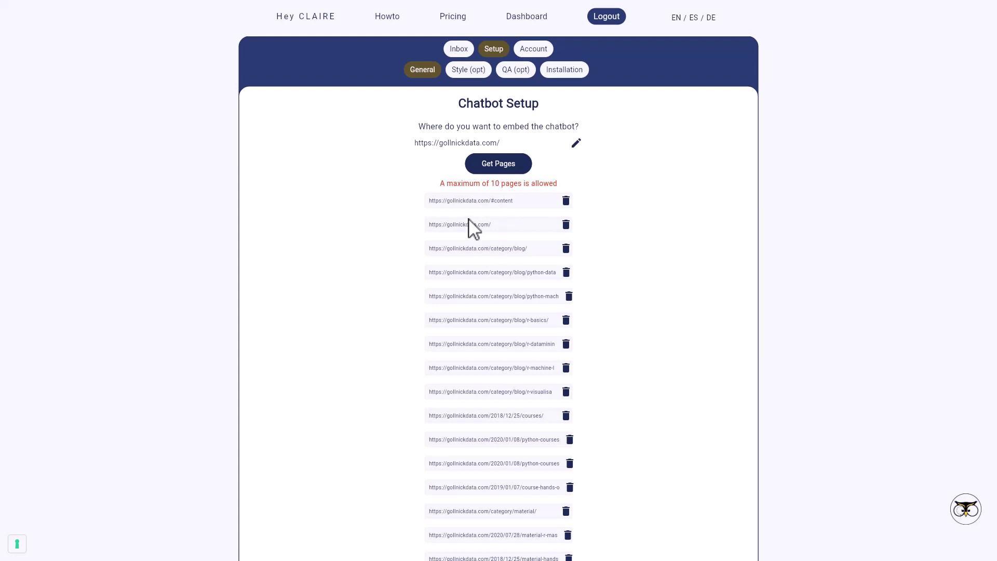
{"action": "left_click", "coordinate": [566, 202]}
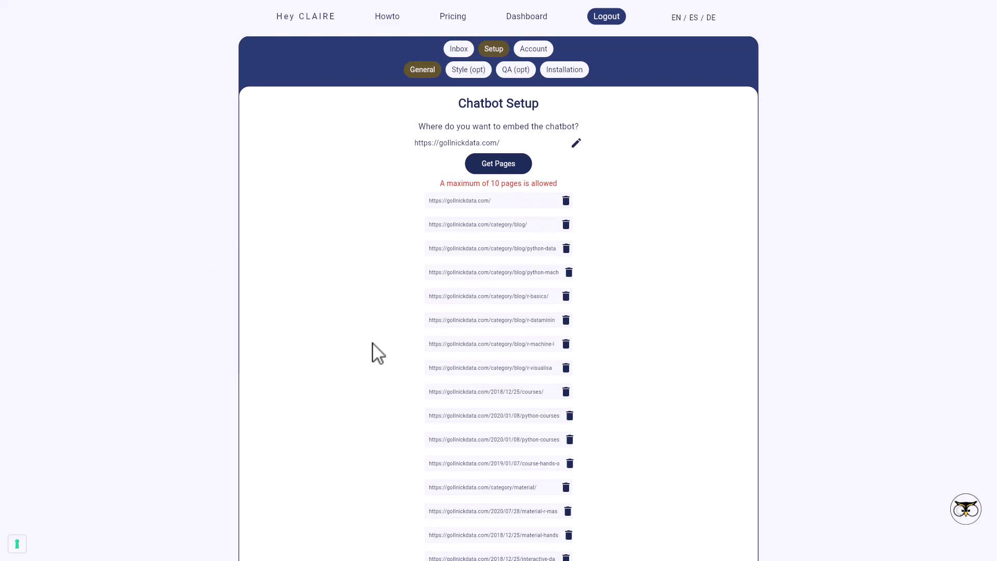
{"action": "scroll", "coordinate": [547, 380], "scroll_direction": "down", "scroll_amount": 1}
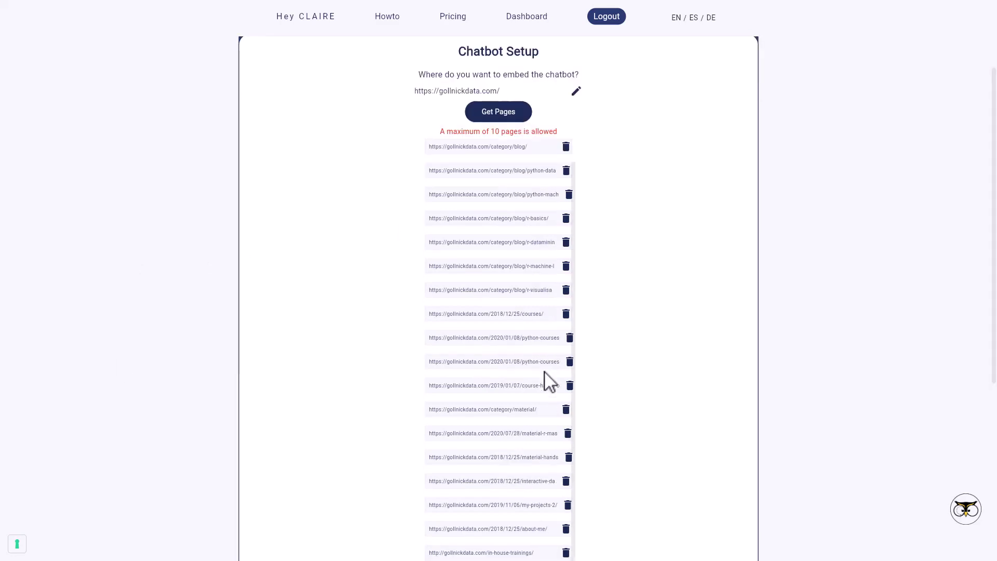
{"action": "scroll", "coordinate": [576, 450], "scroll_direction": "down", "scroll_amount": 3}
{"action": "left_click", "coordinate": [567, 444]}
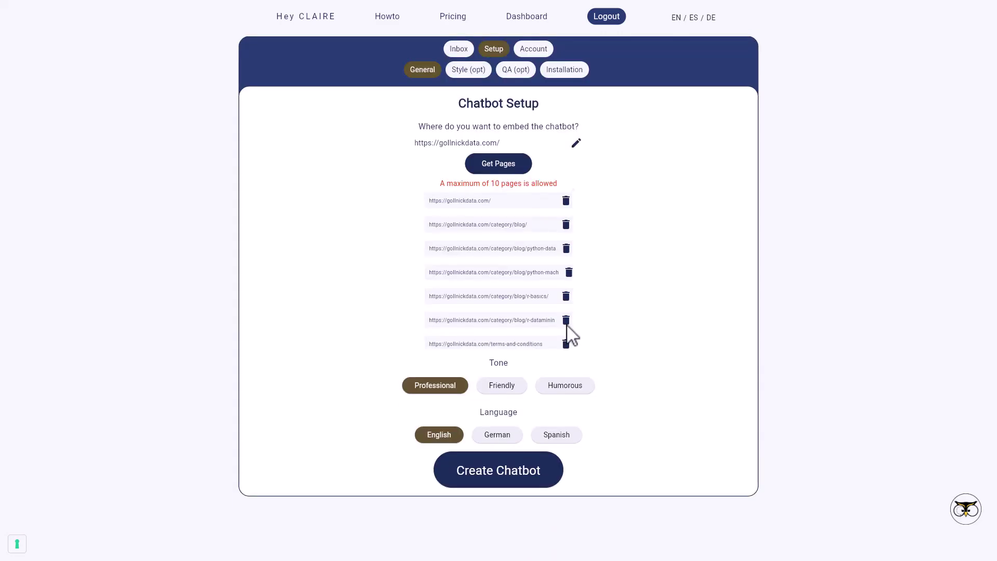
{"action": "left_click", "coordinate": [566, 318]}
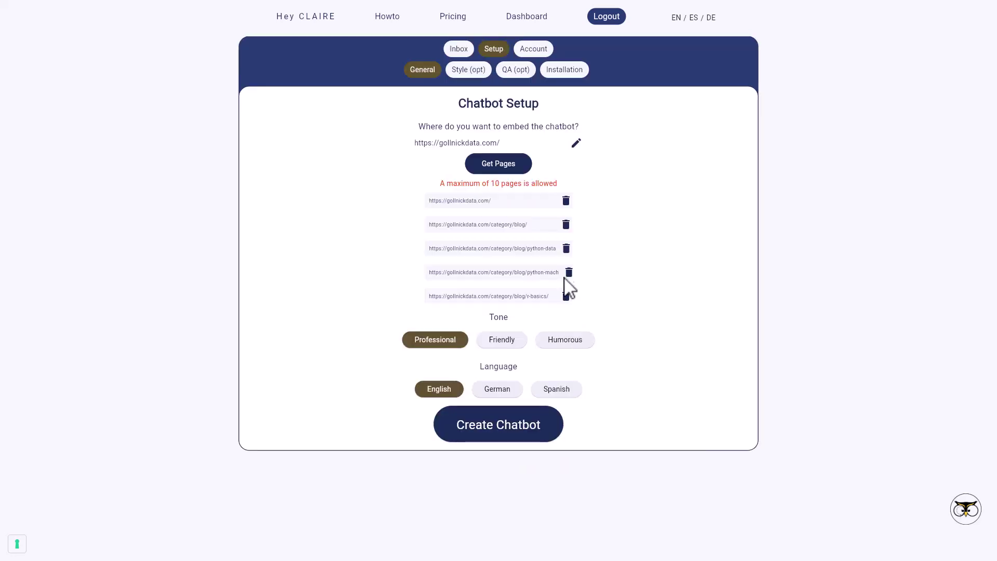
{"action": "left_click", "coordinate": [567, 275]}
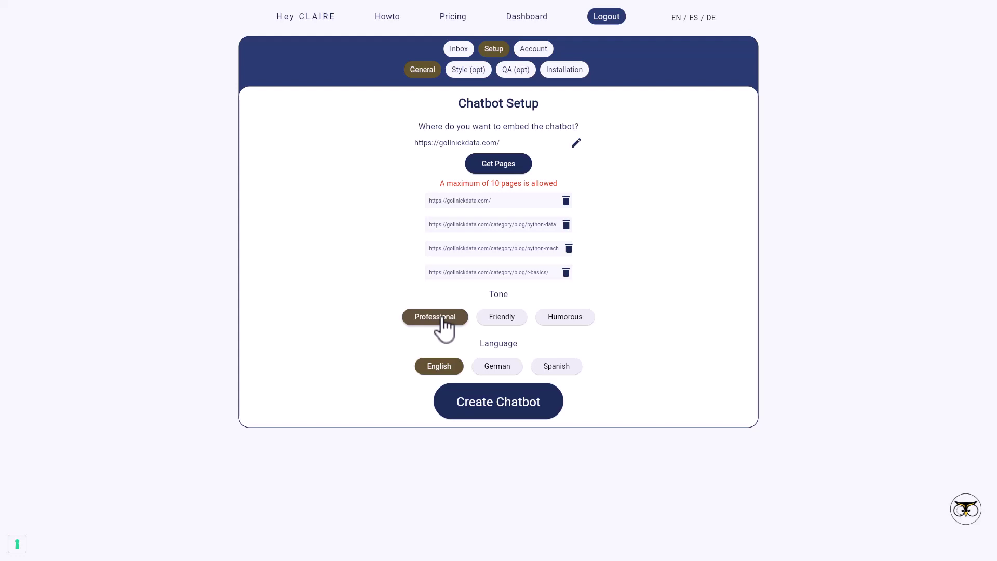
Step: Choose the Friendly tone and create the chatbot
{"action": "left_click", "coordinate": [496, 327]}
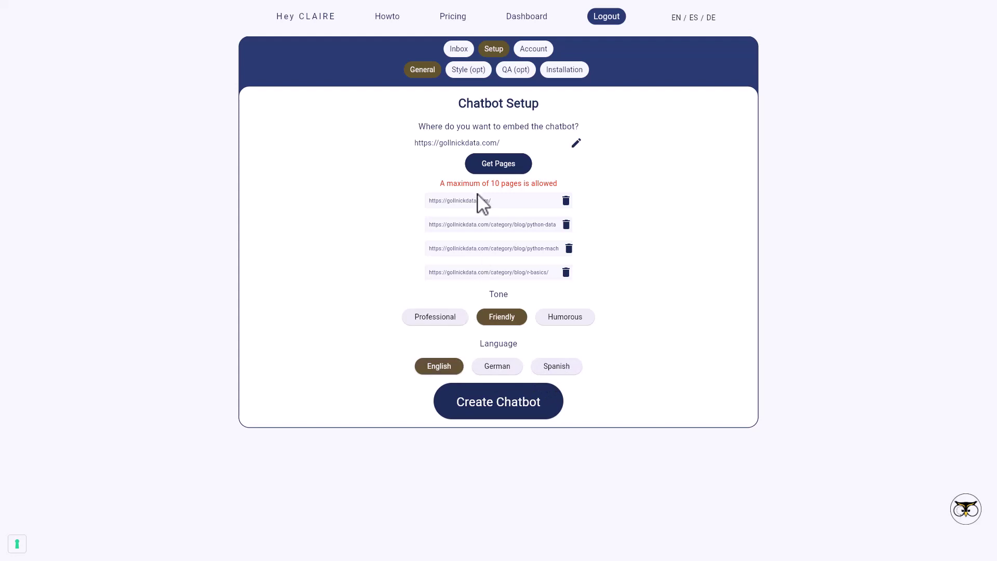
{"action": "left_click", "coordinate": [501, 405]}
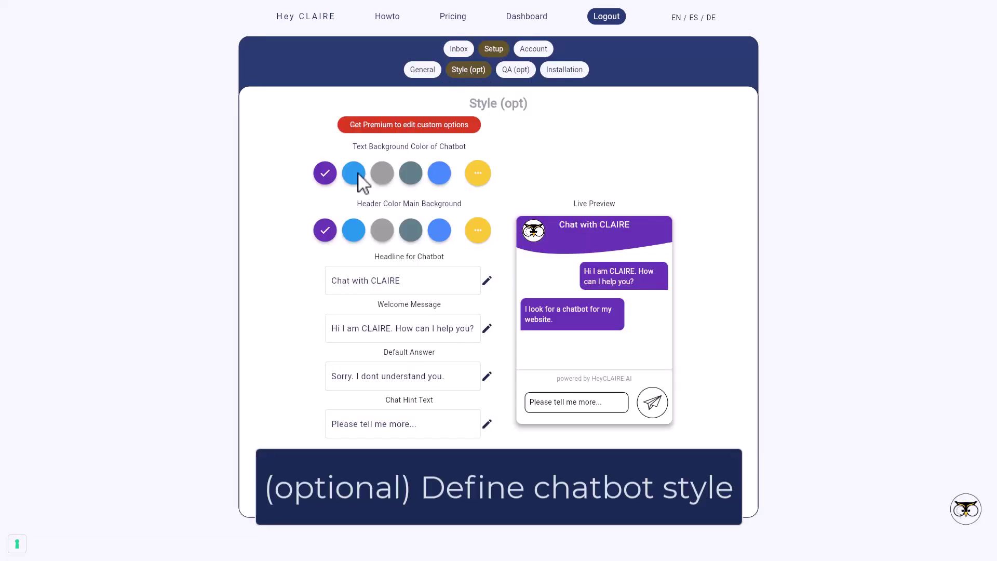
Step: Give the chatbot a light-blue text background and dark-grey header, trying the headline edit and position options
{"action": "left_click", "coordinate": [356, 175]}
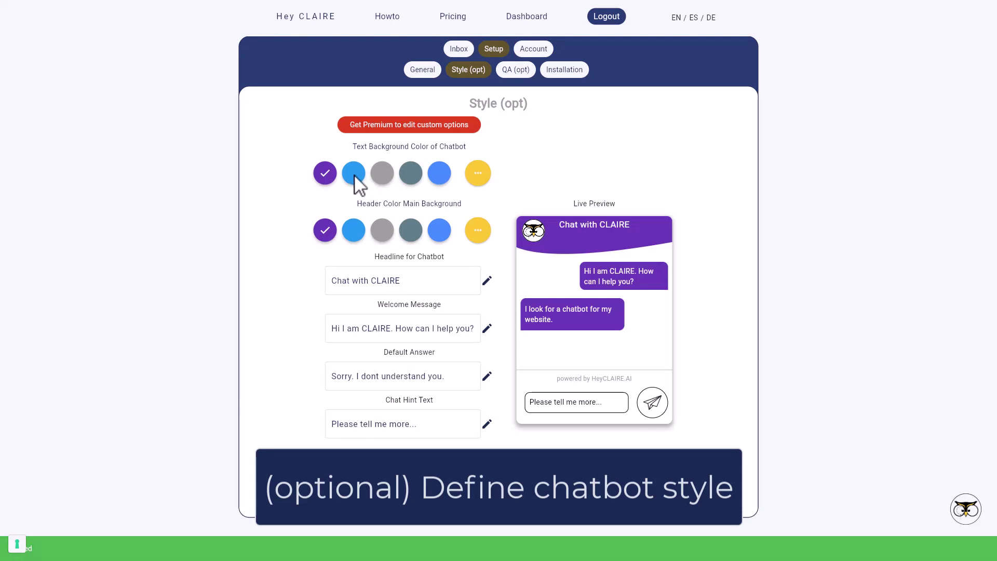
{"action": "left_click", "coordinate": [354, 175]}
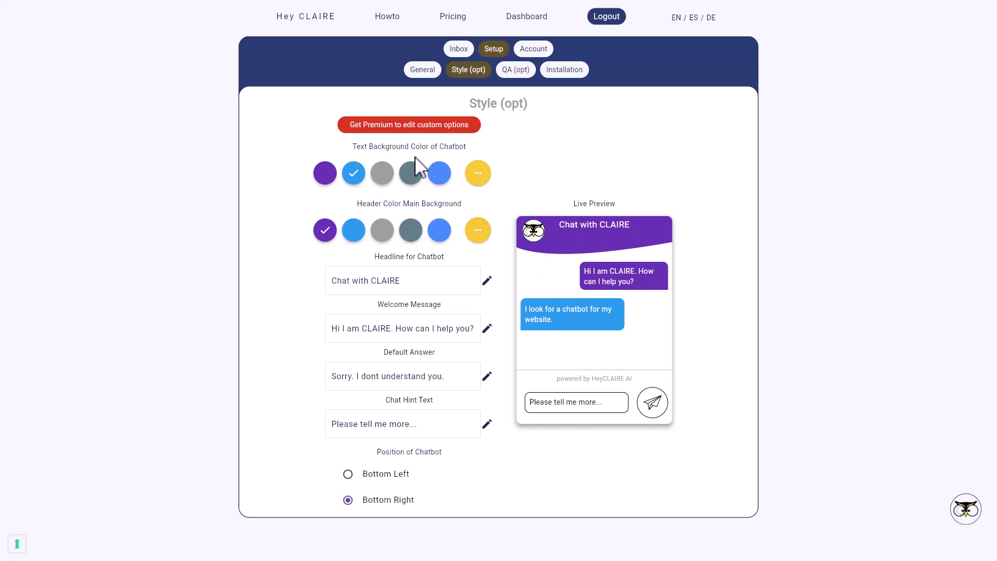
{"action": "left_click", "coordinate": [414, 231]}
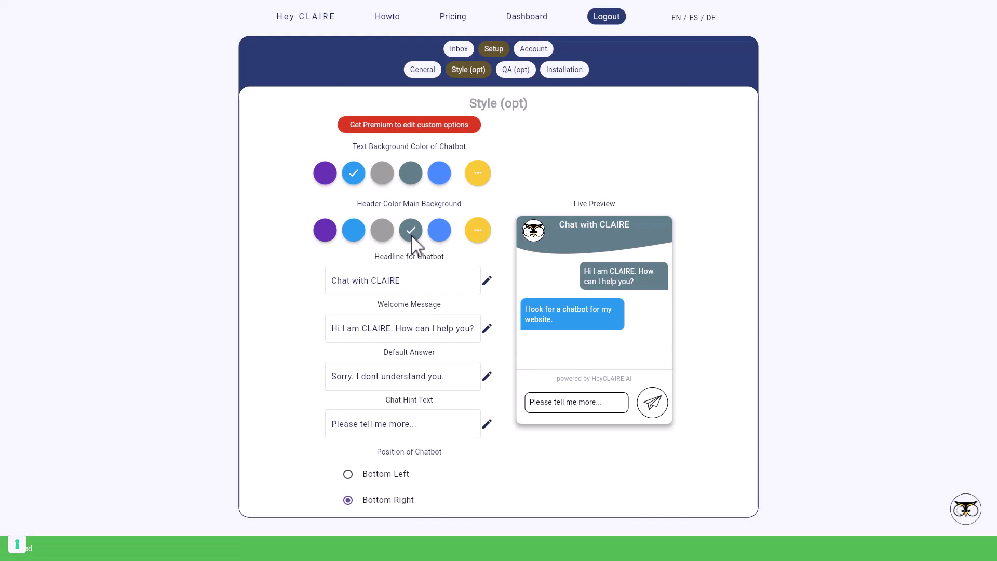
{"action": "left_click", "coordinate": [486, 281]}
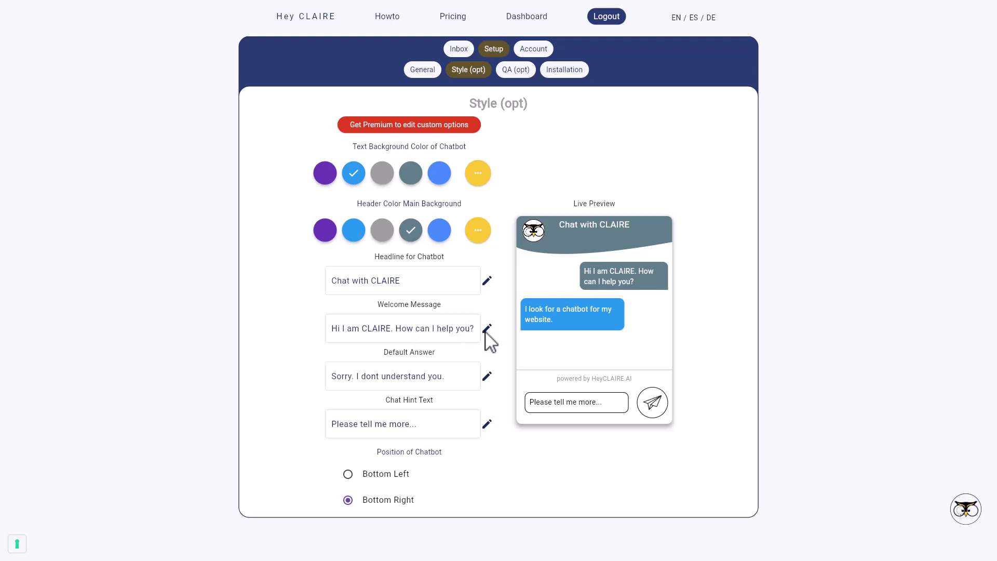
{"action": "left_click", "coordinate": [348, 474]}
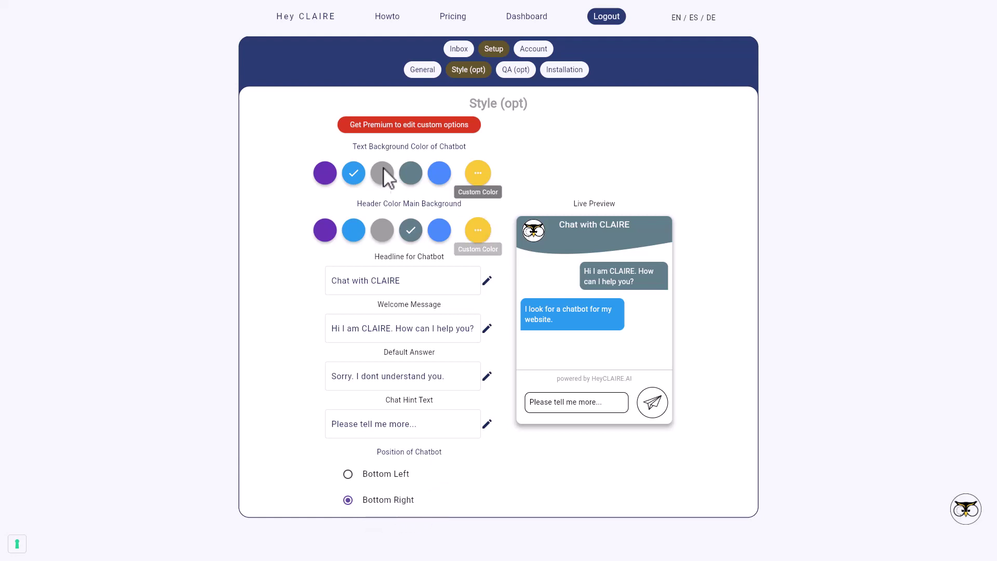
Step: Review the QA (opt) question-and-answer table, then go to the Installation tab
{"action": "left_click", "coordinate": [516, 72]}
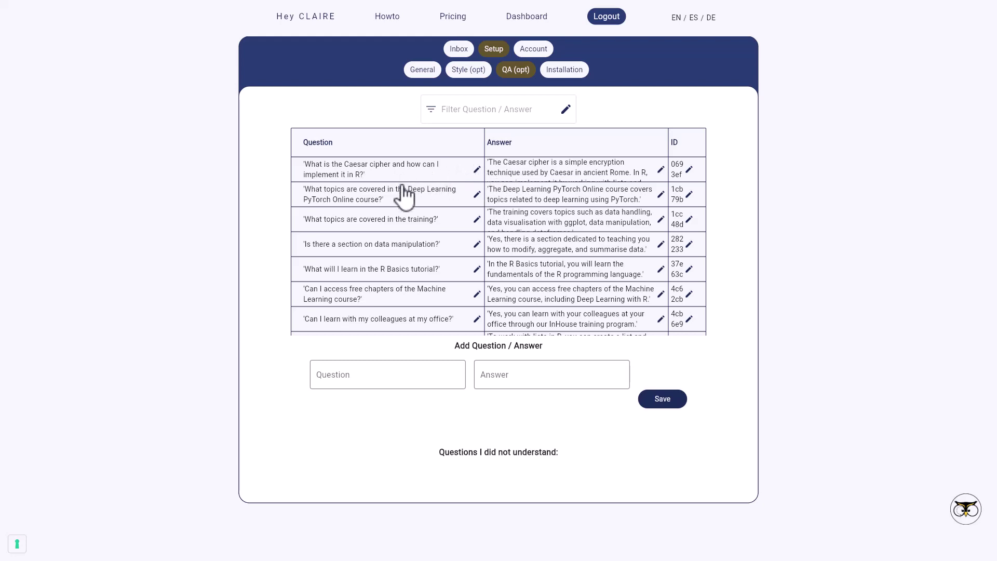
{"action": "scroll", "coordinate": [411, 279], "scroll_direction": "down", "scroll_amount": 10}
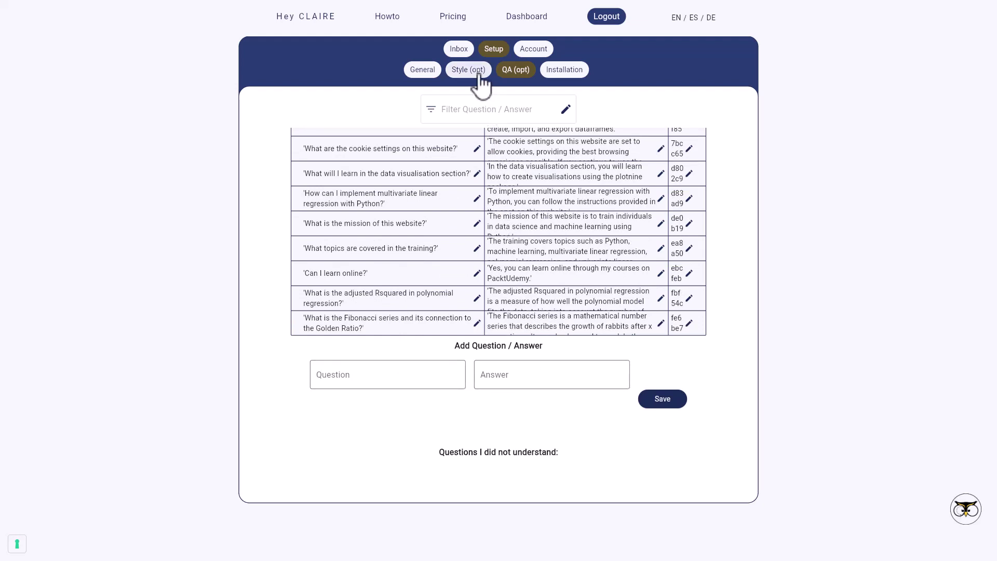
{"action": "left_click", "coordinate": [558, 72]}
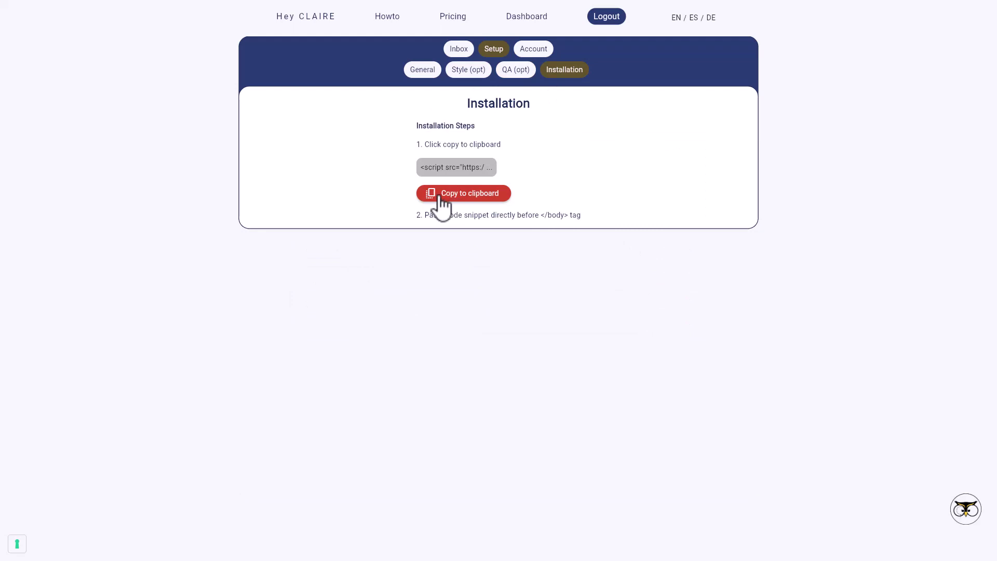
Step: Copy the chatbot's embed script to the clipboard
{"action": "left_click", "coordinate": [470, 196]}
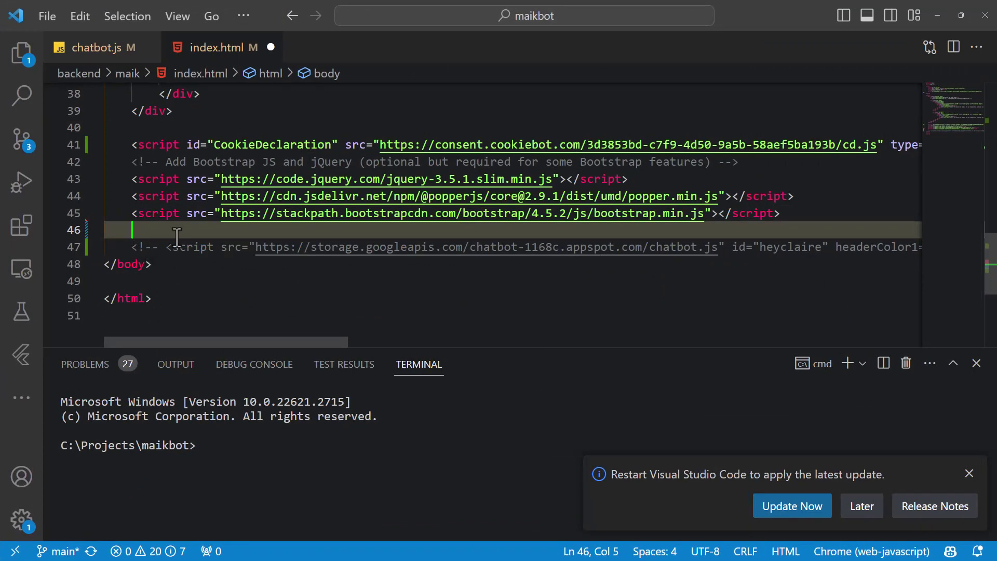
Step: Paste the HeyCLAIRE script on line 46 of index.html, just before </body>
{"action": "key", "text": "ctrl+v"}
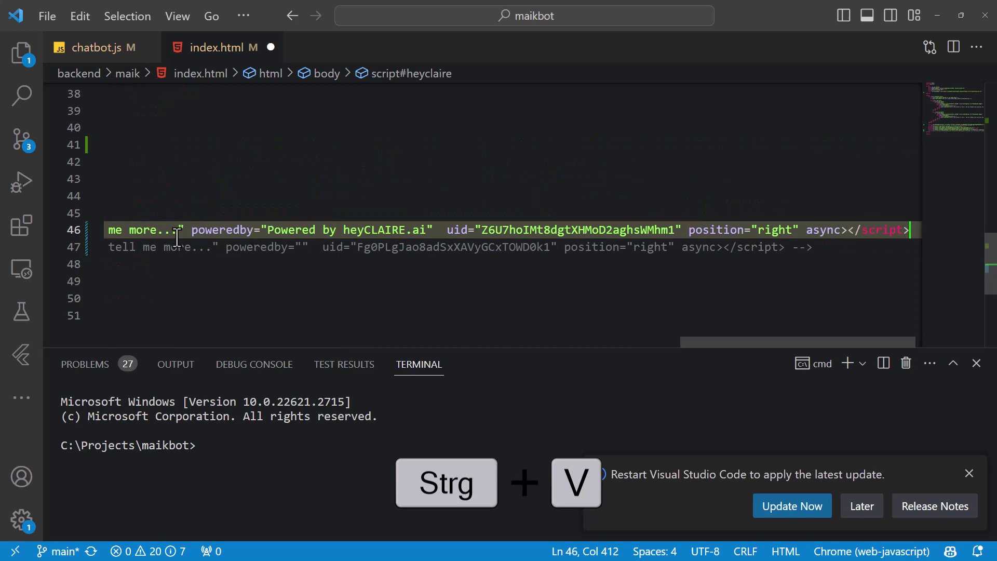
{"action": "key", "text": "Home"}
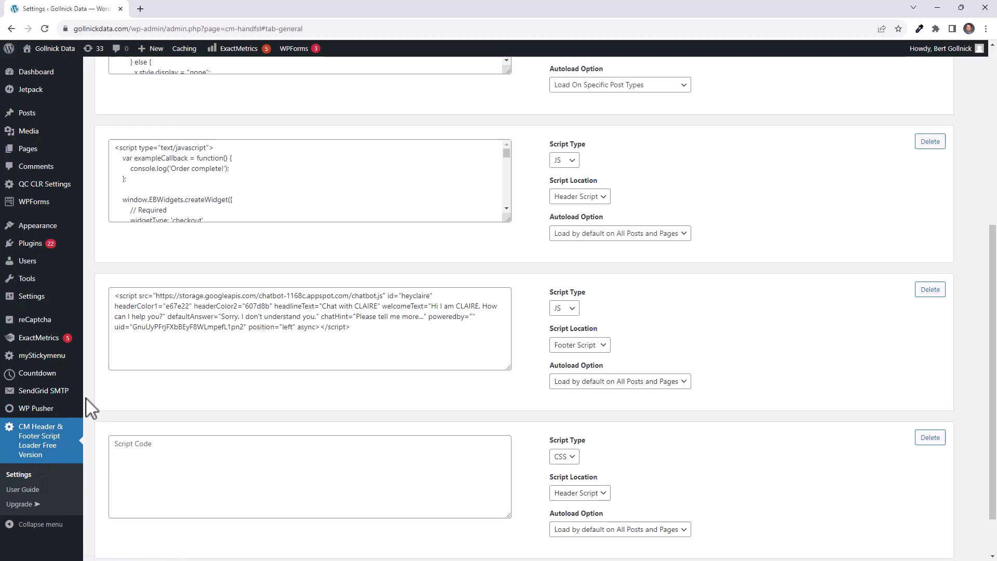
Step: Overwrite the old footer script with the new HeyCLAIRE snippet in CM Header & Footer Script Loader
{"action": "scroll", "coordinate": [89, 407], "scroll_direction": "up", "scroll_amount": 6}
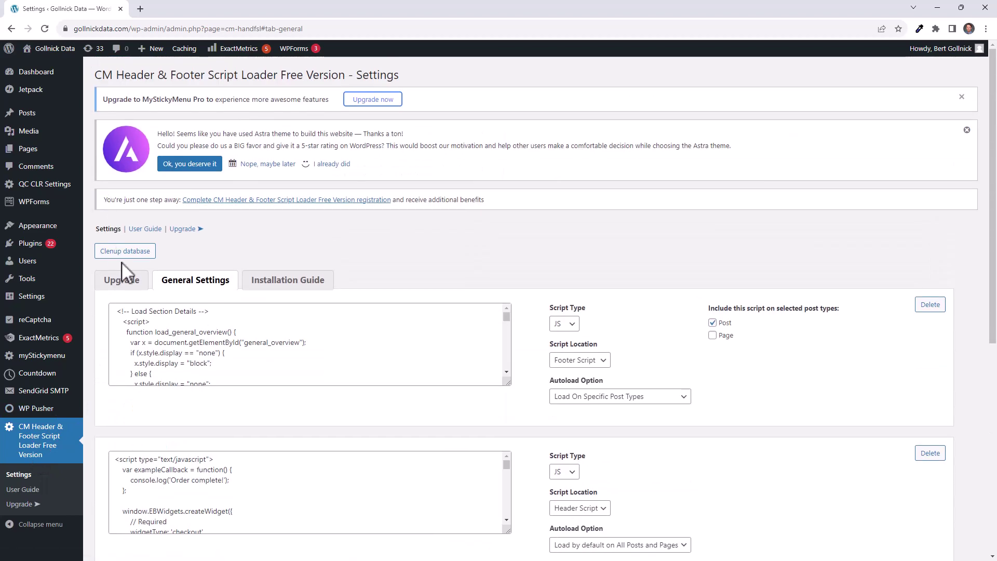
{"action": "left_click", "coordinate": [123, 283]}
{"action": "left_click", "coordinate": [185, 286]}
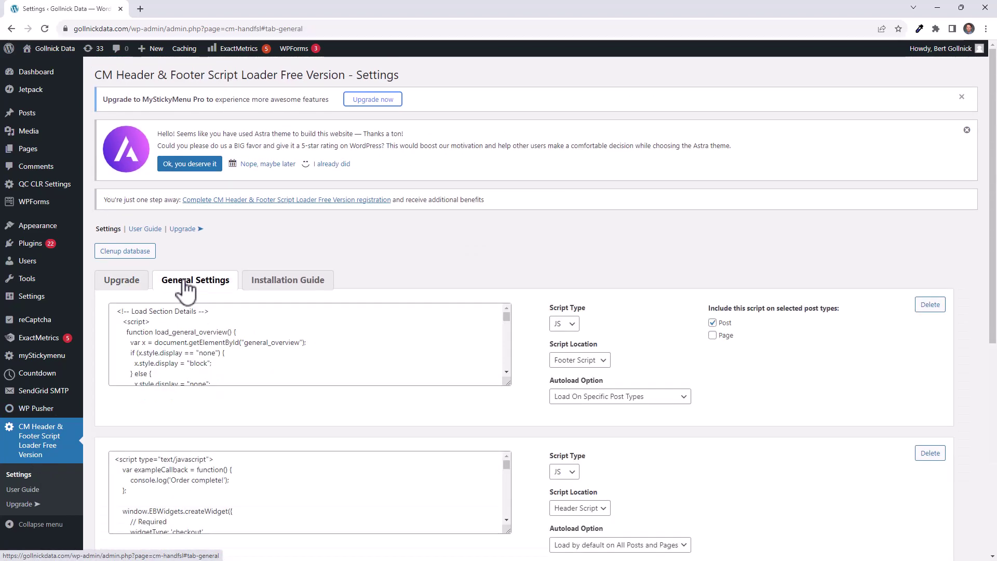
{"action": "scroll", "coordinate": [533, 372], "scroll_direction": "down", "scroll_amount": 7}
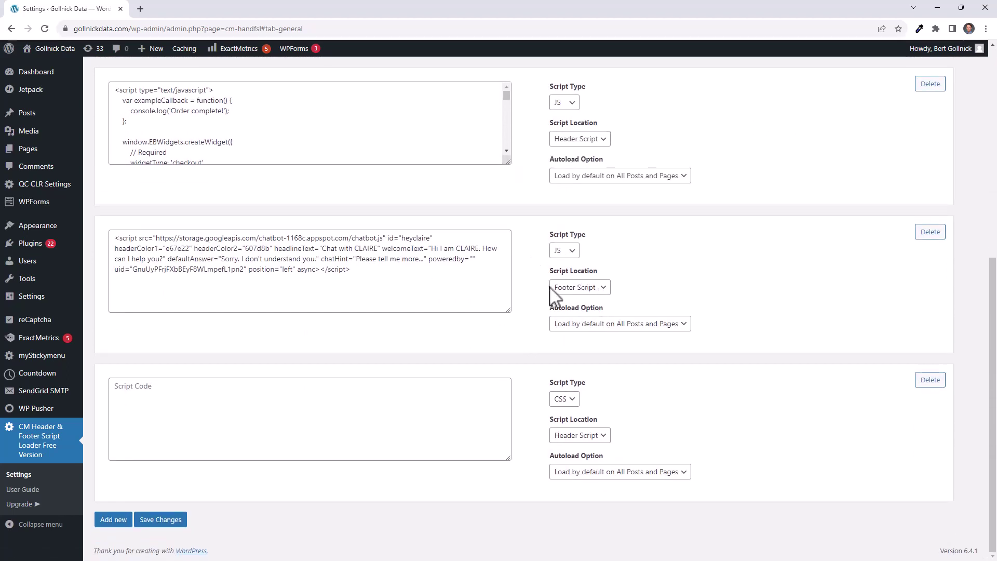
{"action": "left_click_drag", "start_coordinate": [376, 270], "coordinate": [93, 240]}
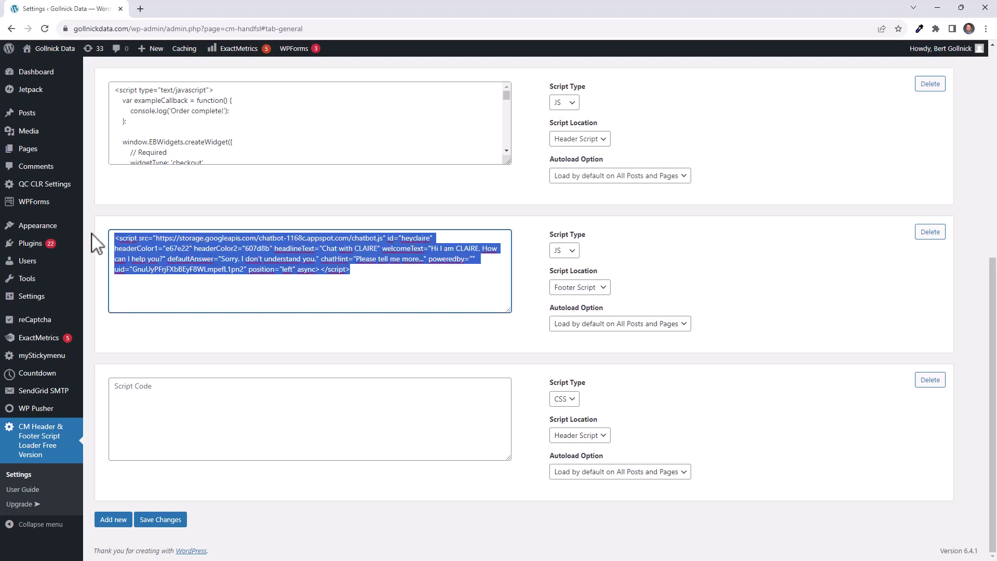
{"action": "key", "text": "ctrl+v"}
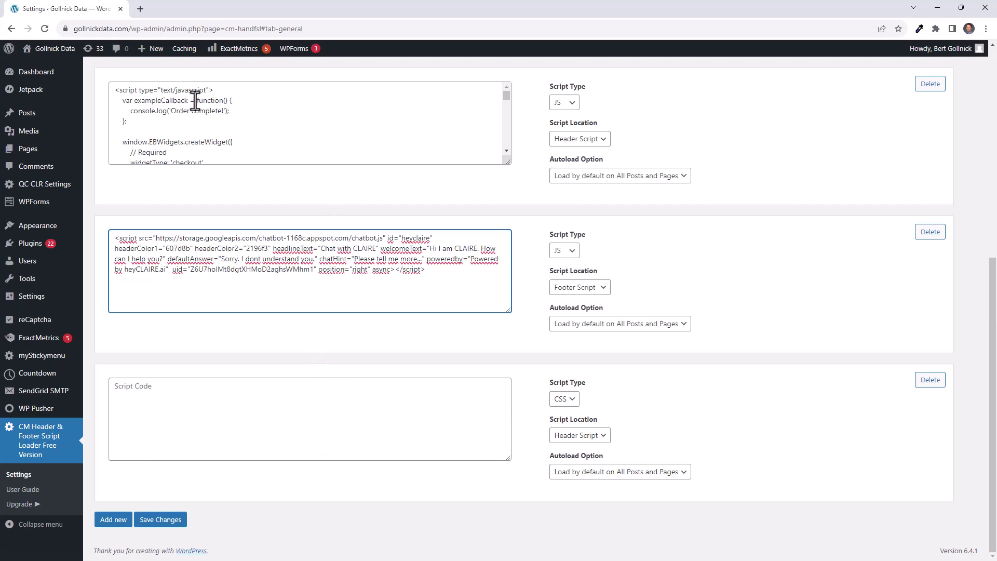
Step: Open gollnickdata.com's front page, launch the owl Chat with CLAIRE widget, and focus its input field
{"action": "left_click", "coordinate": [55, 48]}
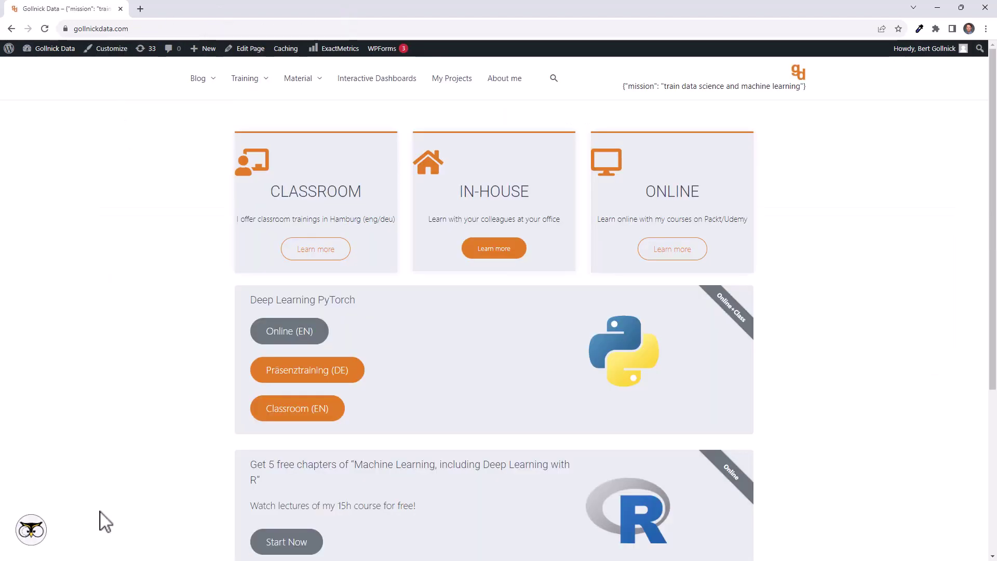
{"action": "left_click", "coordinate": [32, 529]}
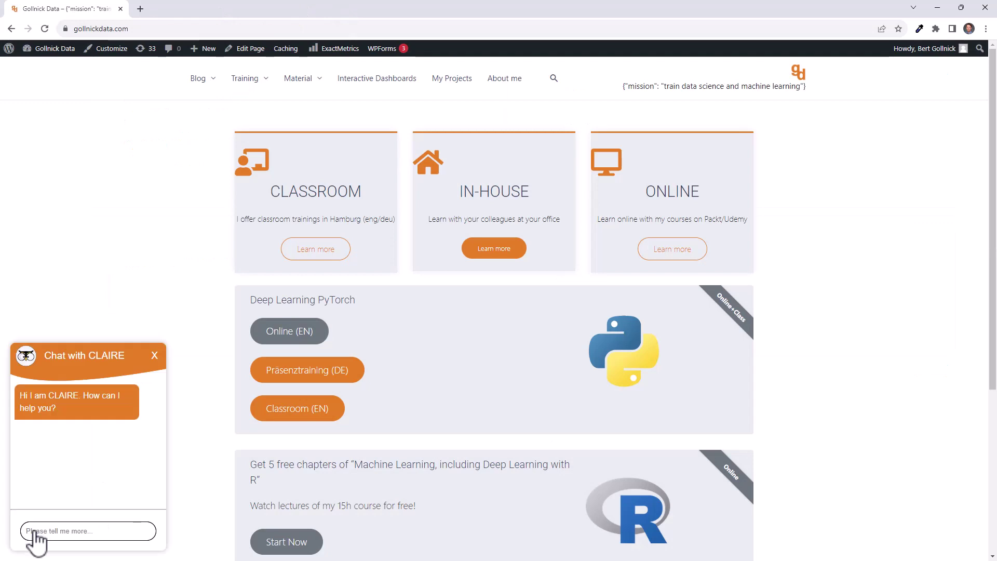
{"action": "left_click", "coordinate": [45, 530]}
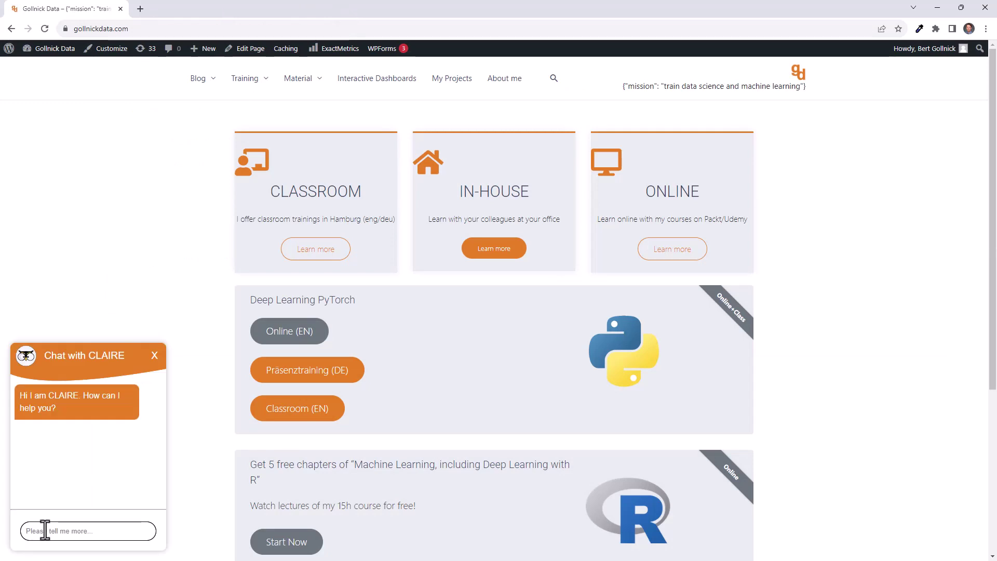